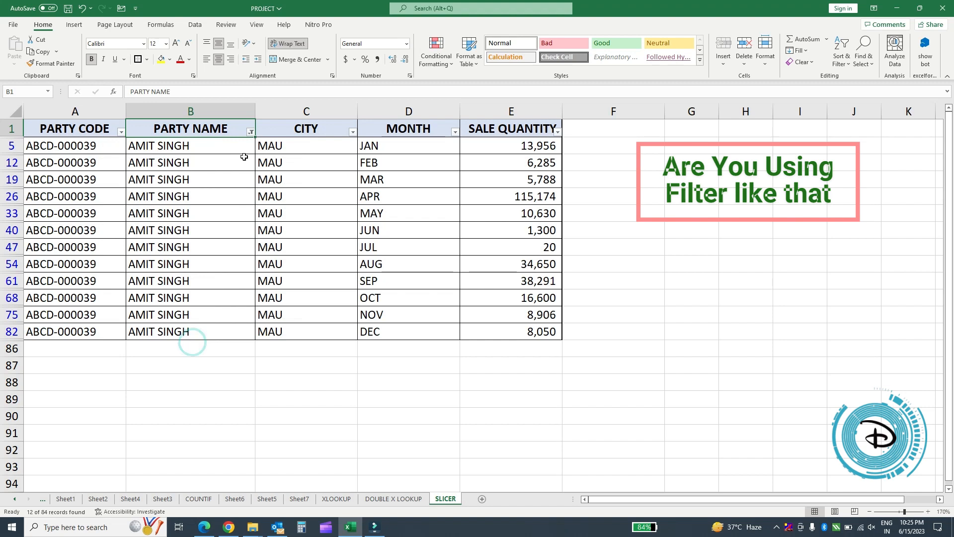
Switch the PARTY NAME column filter from the second party in the list to only the third.
{"action": "left_click", "coordinate": [252, 133]}
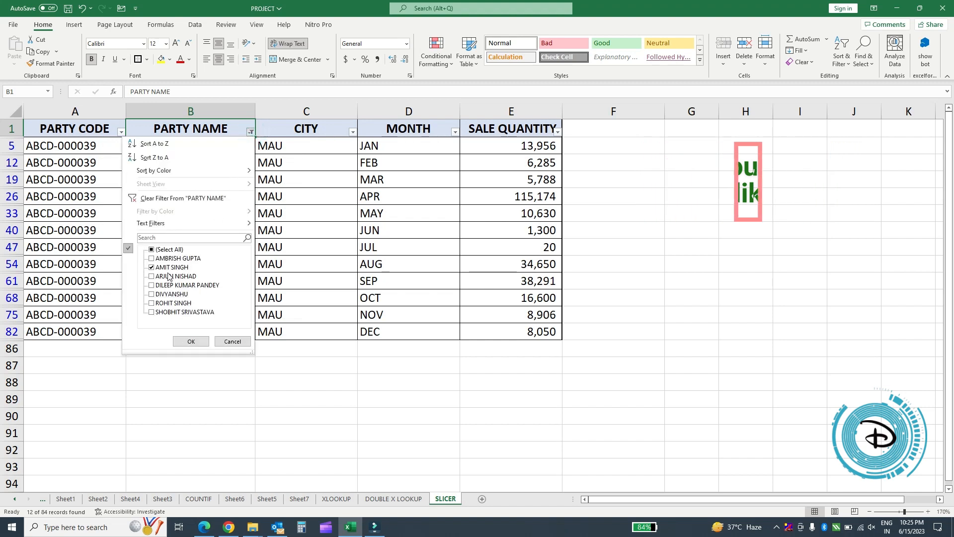
{"action": "left_click", "coordinate": [169, 267]}
{"action": "left_click", "coordinate": [168, 276]}
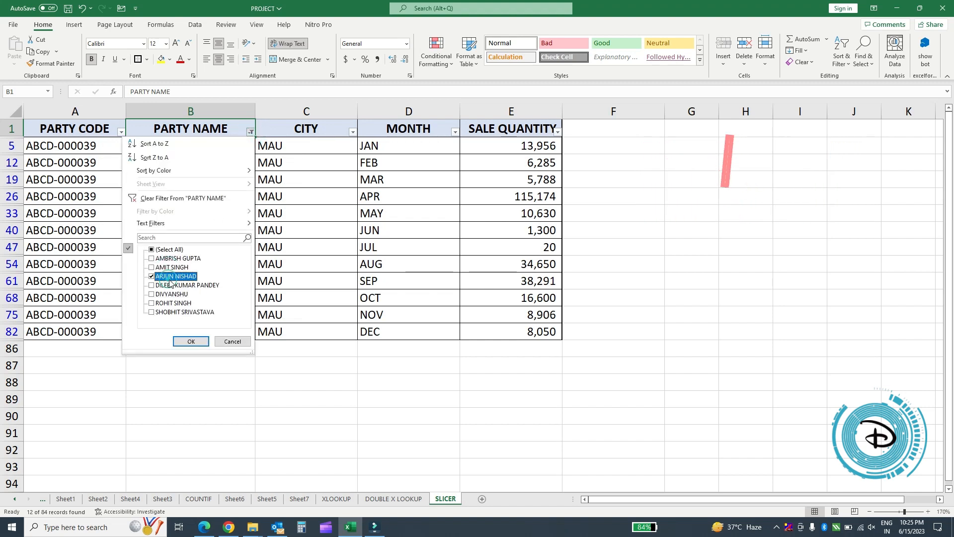
{"action": "left_click", "coordinate": [194, 341]}
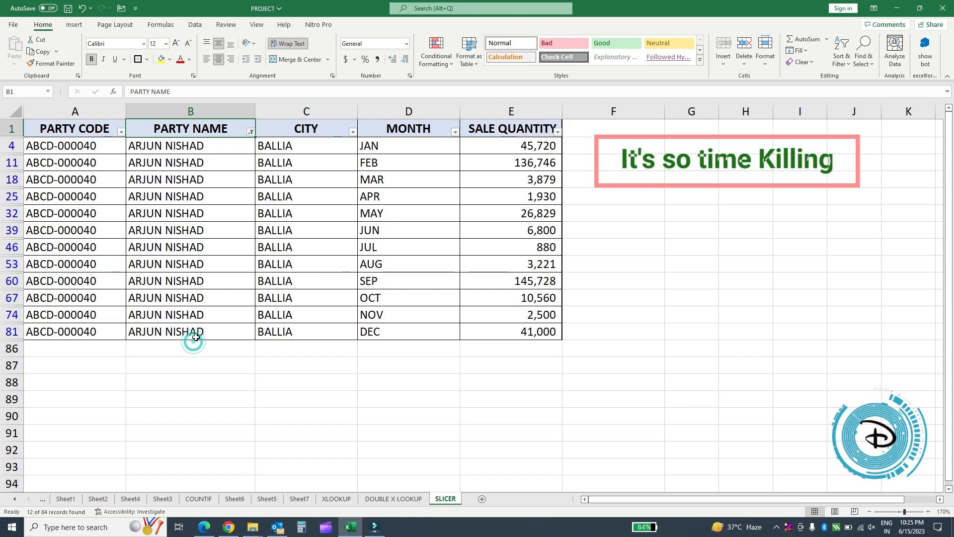
Clear the filter from the PARTY NAME column.
{"action": "left_click", "coordinate": [251, 131]}
{"action": "left_click", "coordinate": [209, 198]}
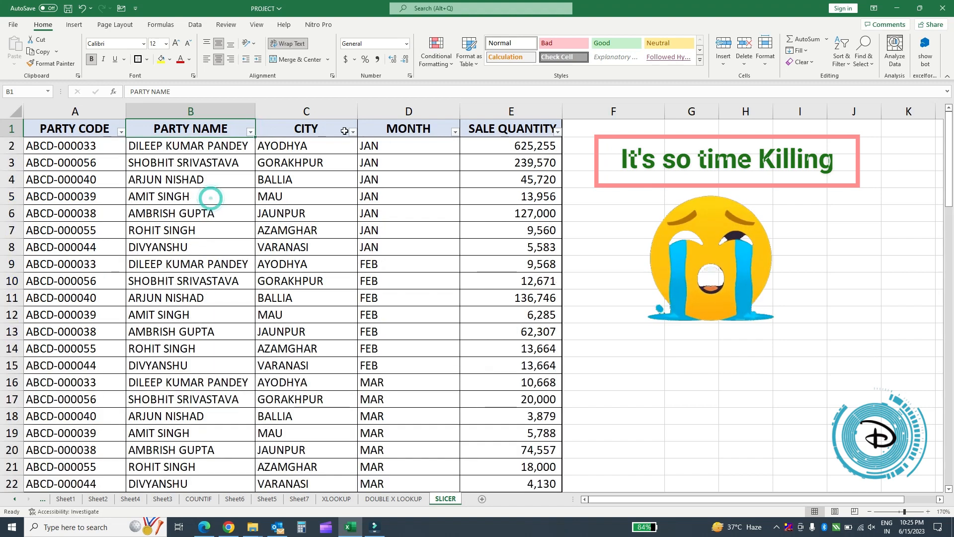
{"action": "left_click", "coordinate": [383, 127]}
Convert the data range A1:E85 into a table with headers.
{"action": "left_click", "coordinate": [98, 125]}
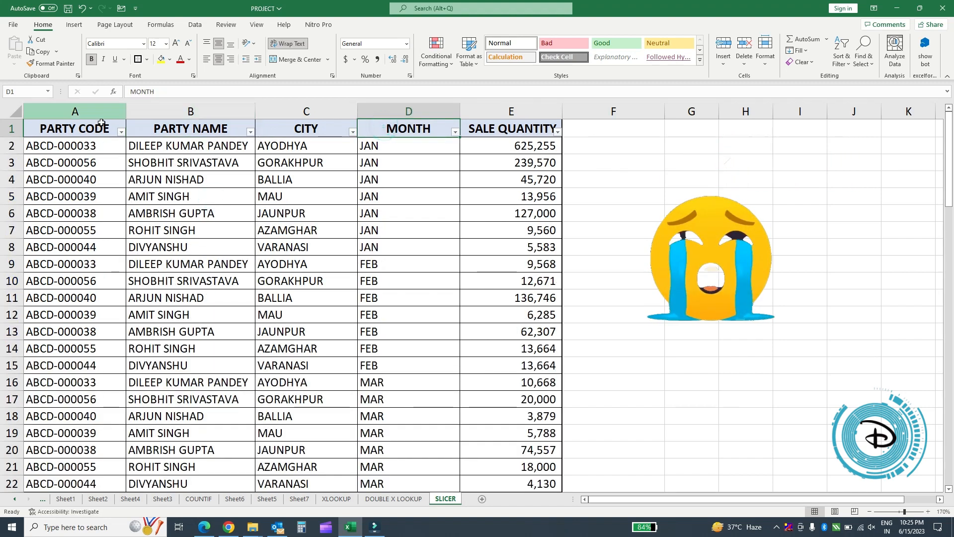
{"action": "key", "text": "ctrl+shift+Right"}
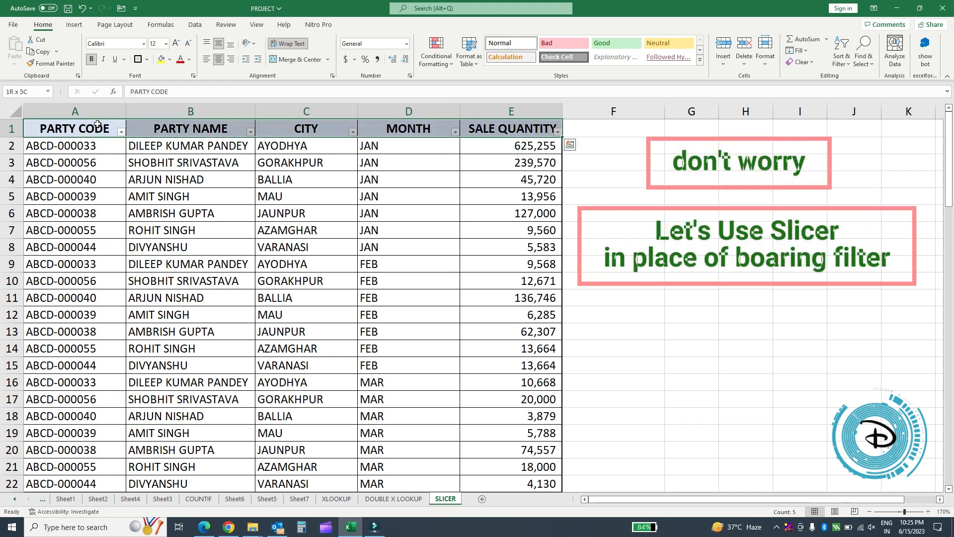
{"action": "key", "text": "ctrl+shift+Down"}
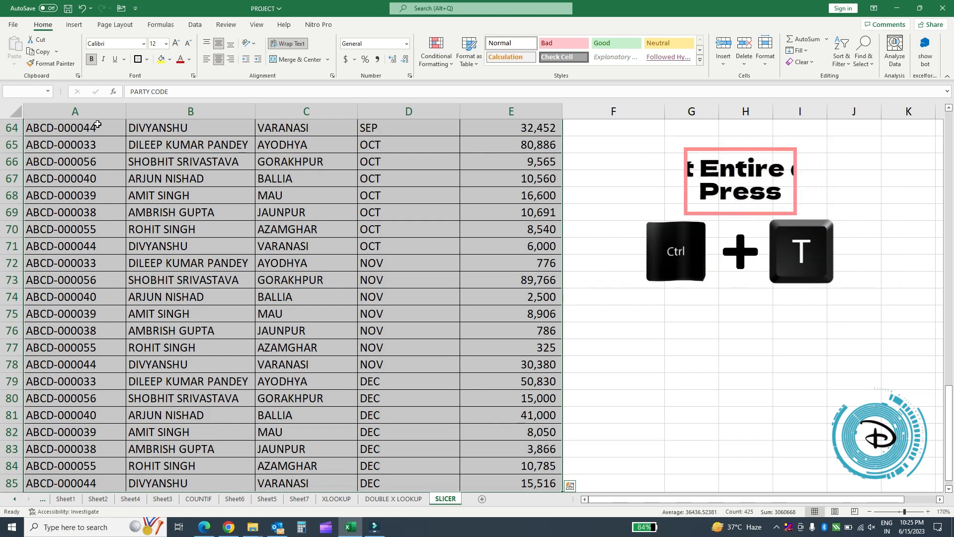
{"action": "key", "text": "ctrl+t"}
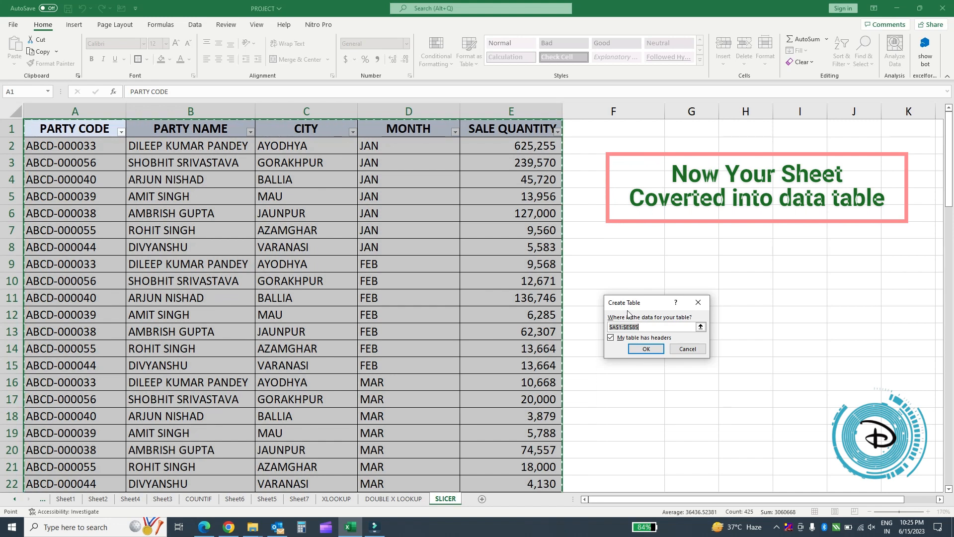
{"action": "left_click", "coordinate": [652, 348]}
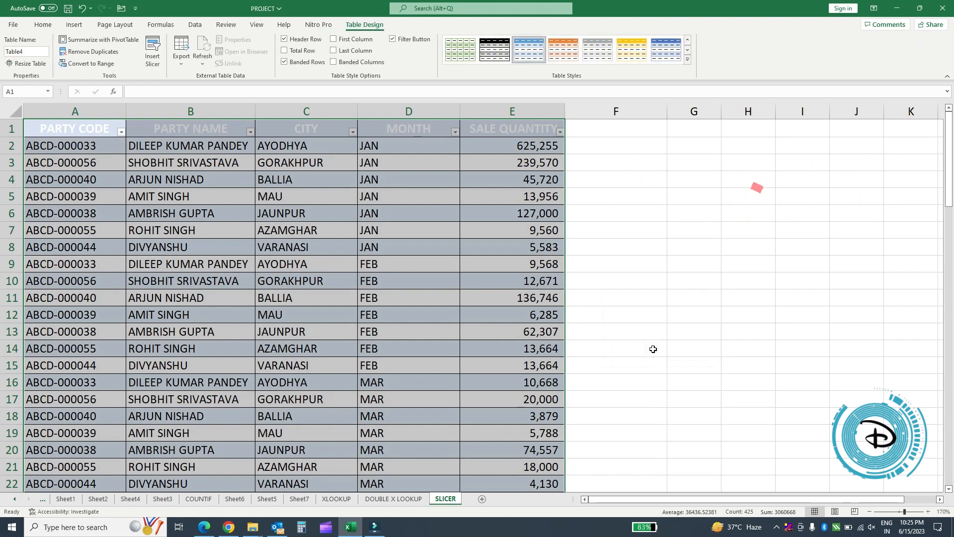
Insert a slicer for the table's PARTY NAME field.
{"action": "left_click", "coordinate": [320, 198]}
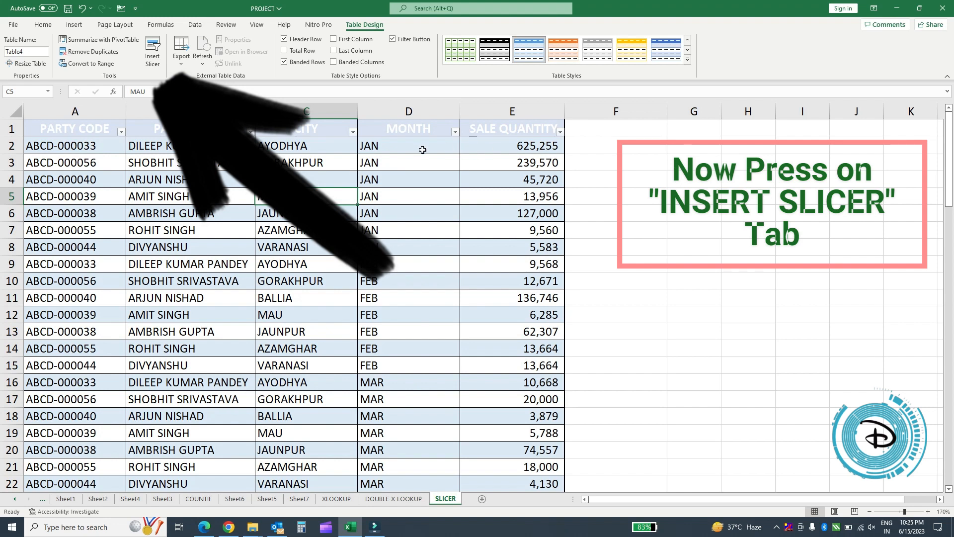
{"action": "left_click", "coordinate": [152, 56]}
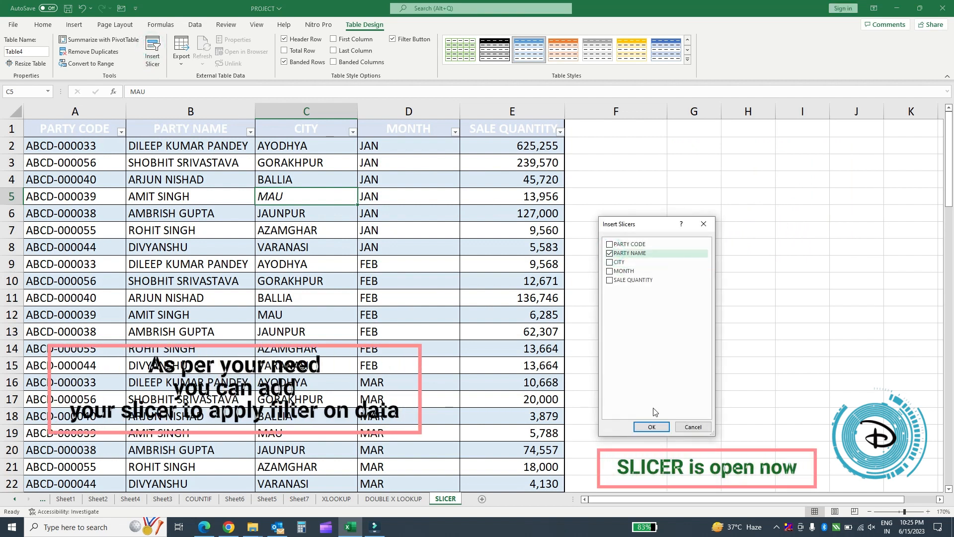
{"action": "left_click", "coordinate": [651, 426]}
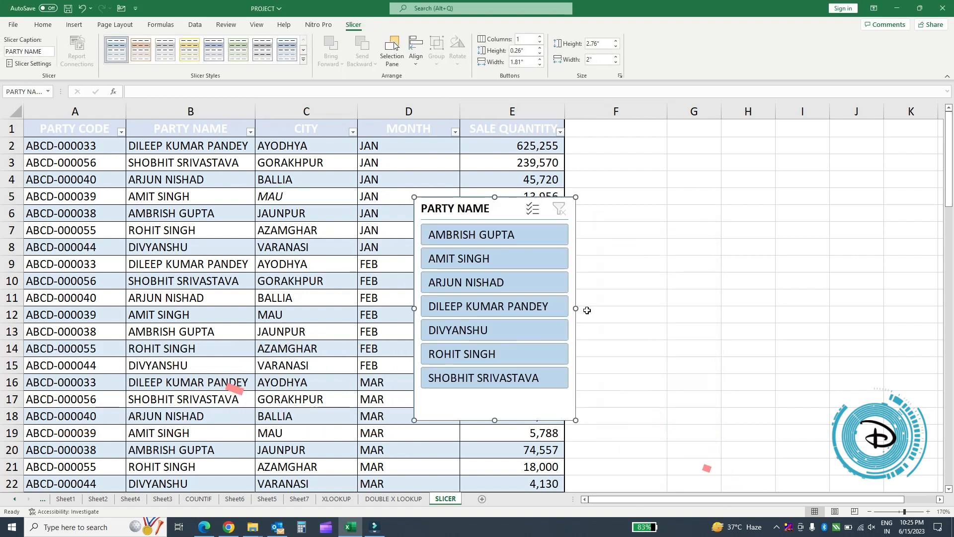
Move the PARTY NAME slicer beside the table over columns F to I and resize it to about 2.4" high and 2.67" wide.
{"action": "left_click_drag", "start_coordinate": [509, 209], "coordinate": [693, 140]}
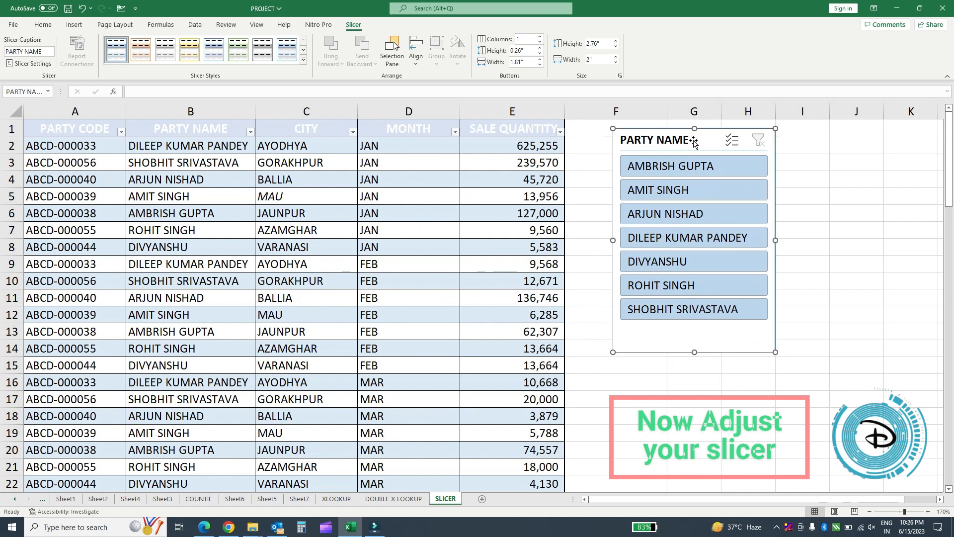
{"action": "left_click_drag", "start_coordinate": [774, 238], "coordinate": [829, 239]}
{"action": "left_click_drag", "start_coordinate": [719, 351], "coordinate": [719, 323]}
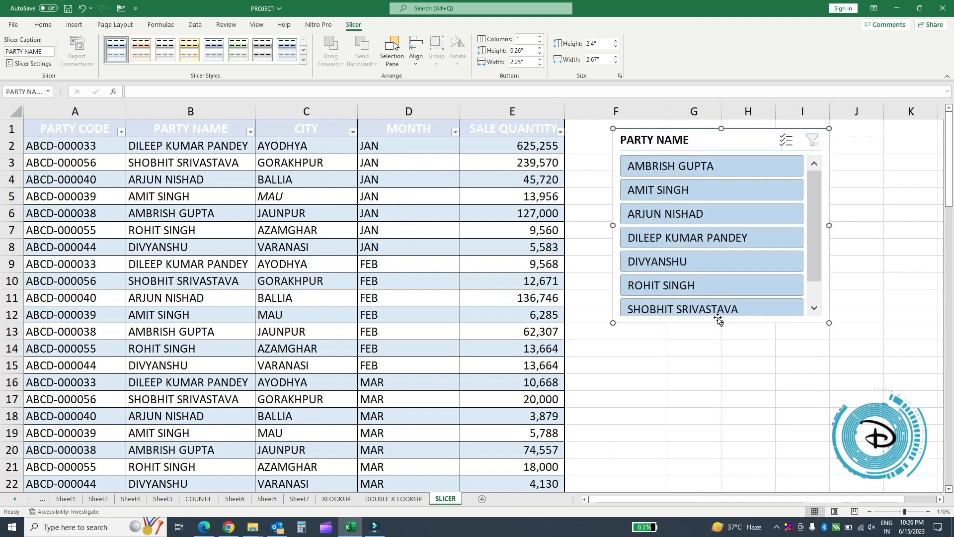
Filter the table with the slicer by each party in turn, return to the first party, and clear the slicer filter.
{"action": "left_click", "coordinate": [713, 166]}
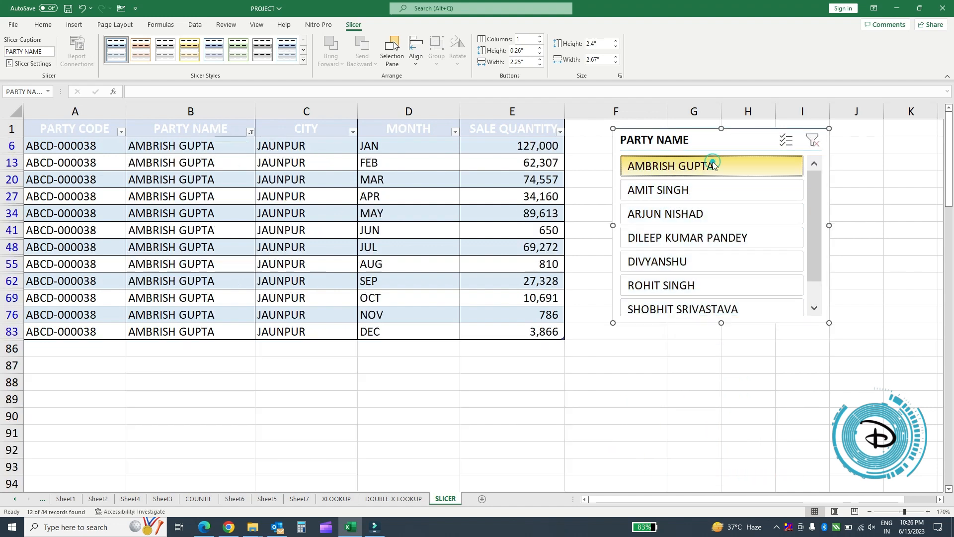
{"action": "left_click", "coordinate": [700, 191]}
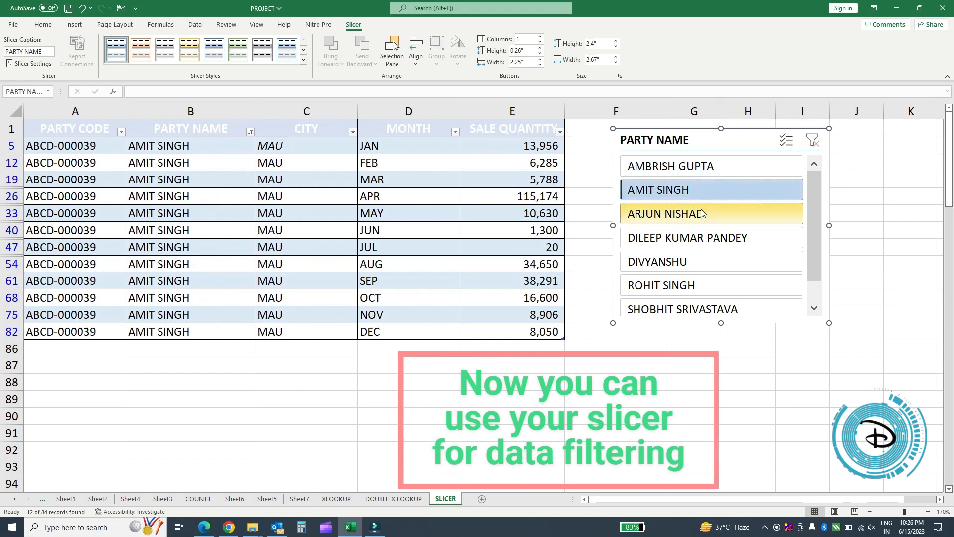
{"action": "left_click", "coordinate": [702, 223]}
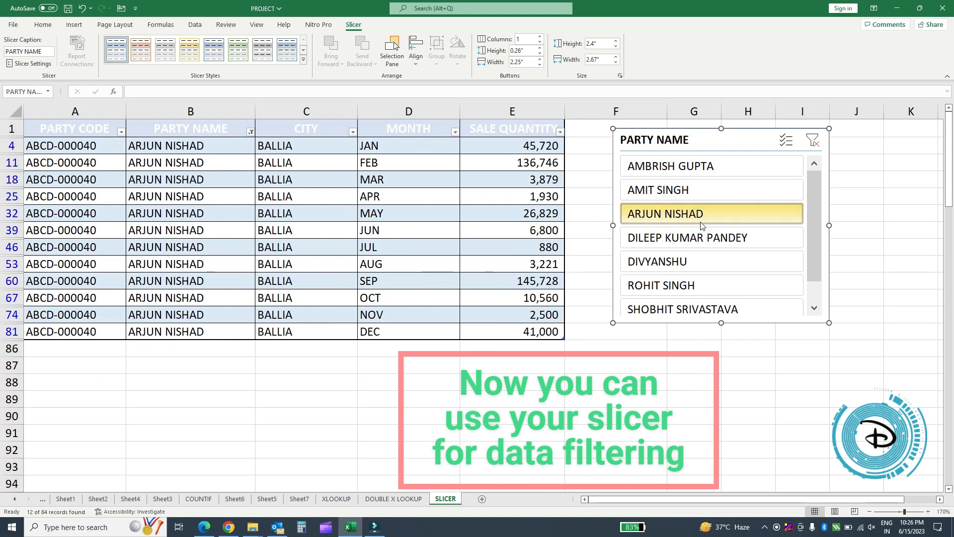
{"action": "left_click", "coordinate": [698, 237]}
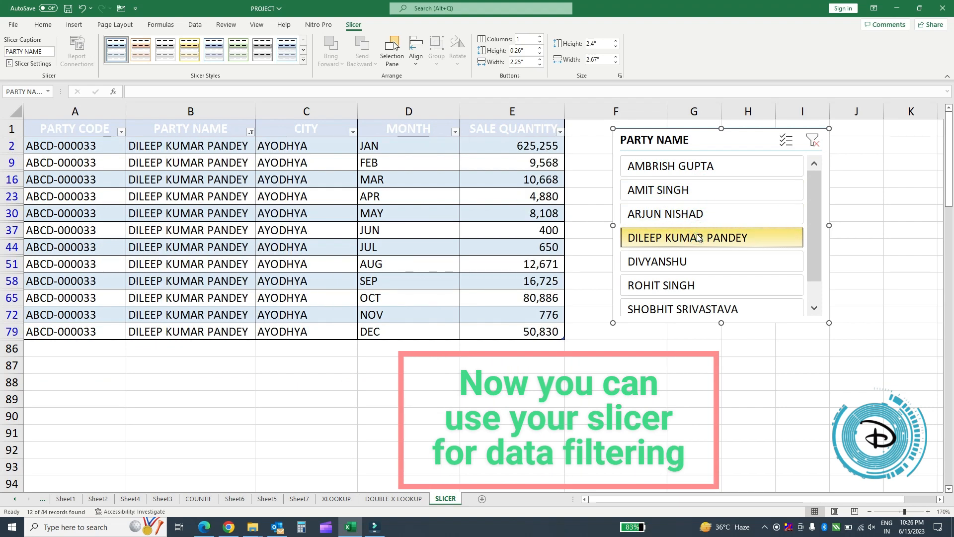
{"action": "left_click", "coordinate": [690, 264]}
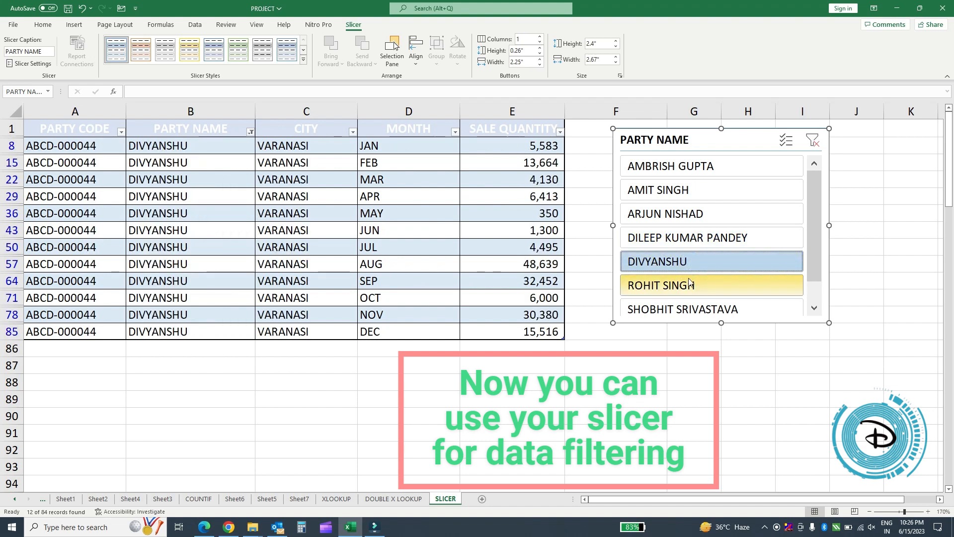
{"action": "left_click", "coordinate": [689, 284]}
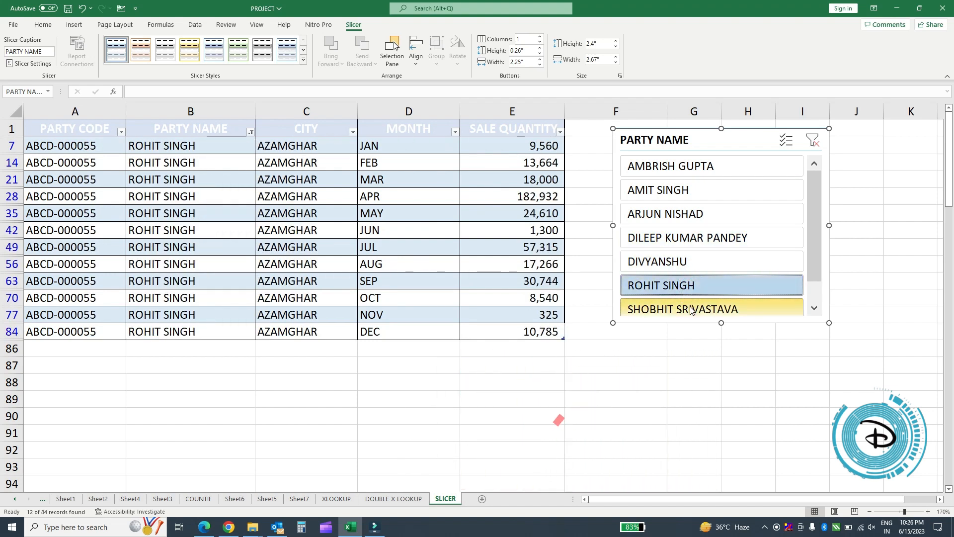
{"action": "left_click", "coordinate": [691, 309]}
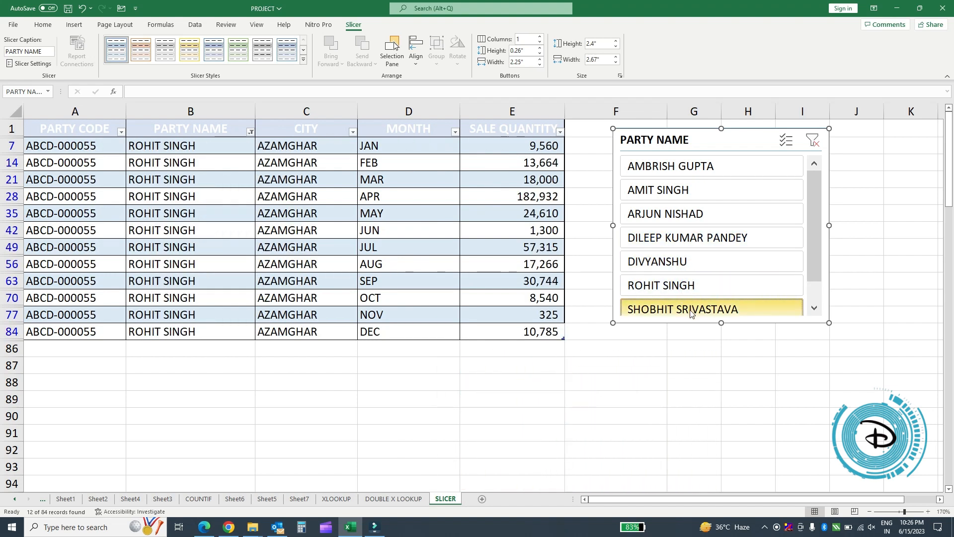
{"action": "left_click", "coordinate": [707, 170]}
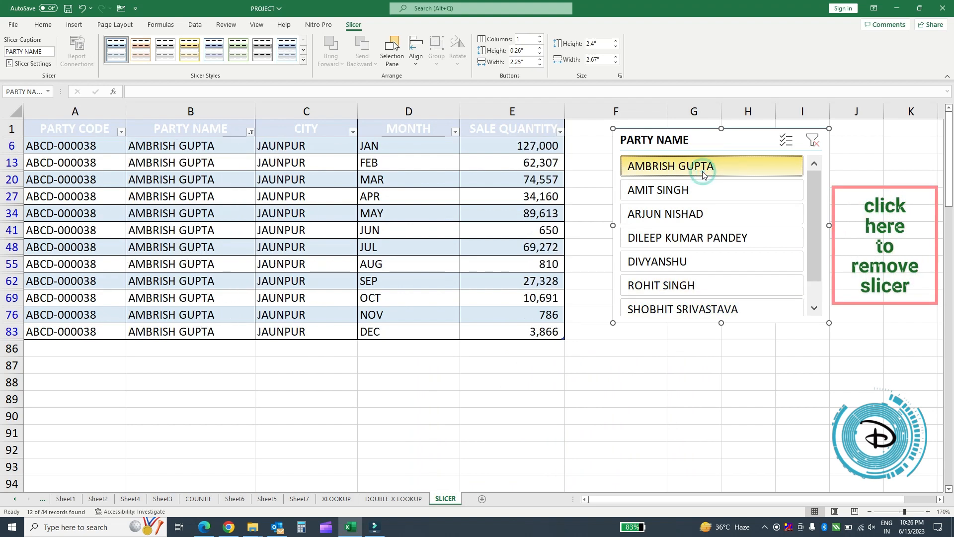
{"action": "left_click", "coordinate": [816, 146]}
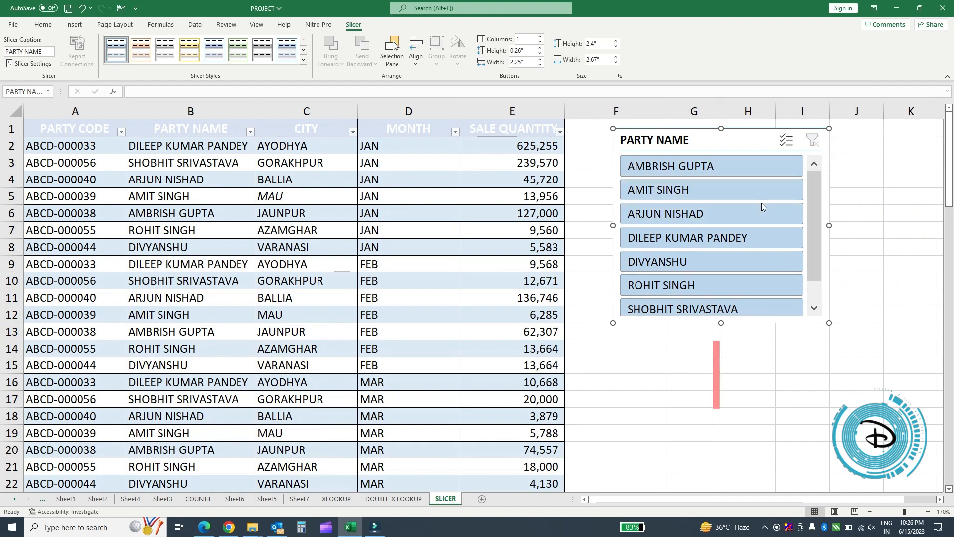
Try resizing the slicer by widening it to about 3.34", returning it to about 2.67", and shortening it to about 1.77".
{"action": "left_click_drag", "start_coordinate": [829, 225], "coordinate": [885, 225]}
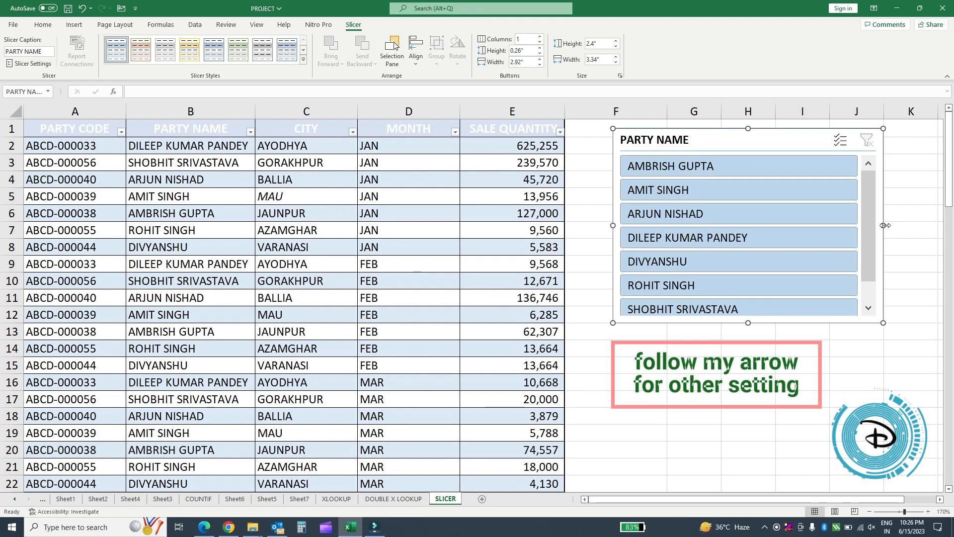
{"action": "left_click_drag", "start_coordinate": [885, 225], "coordinate": [849, 233]}
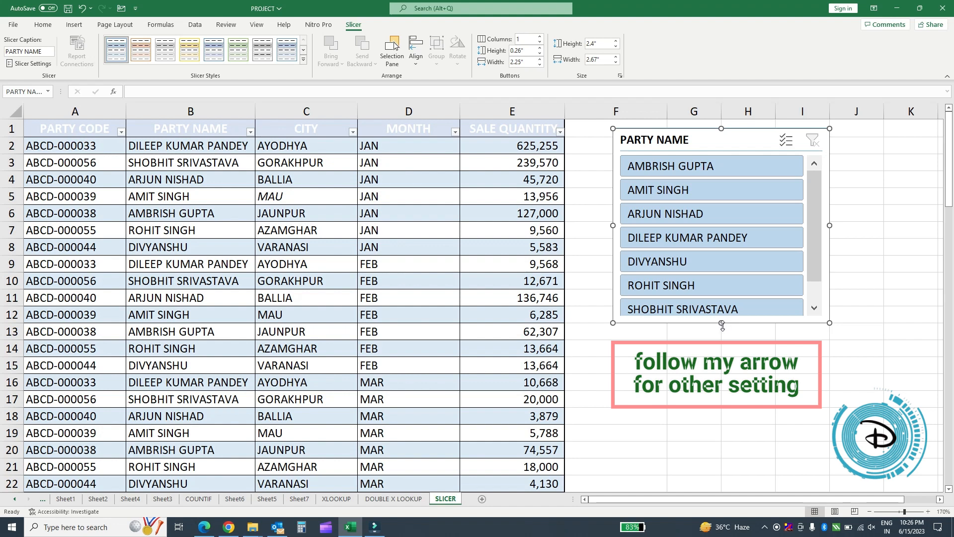
{"action": "left_click_drag", "start_coordinate": [722, 320], "coordinate": [720, 272]}
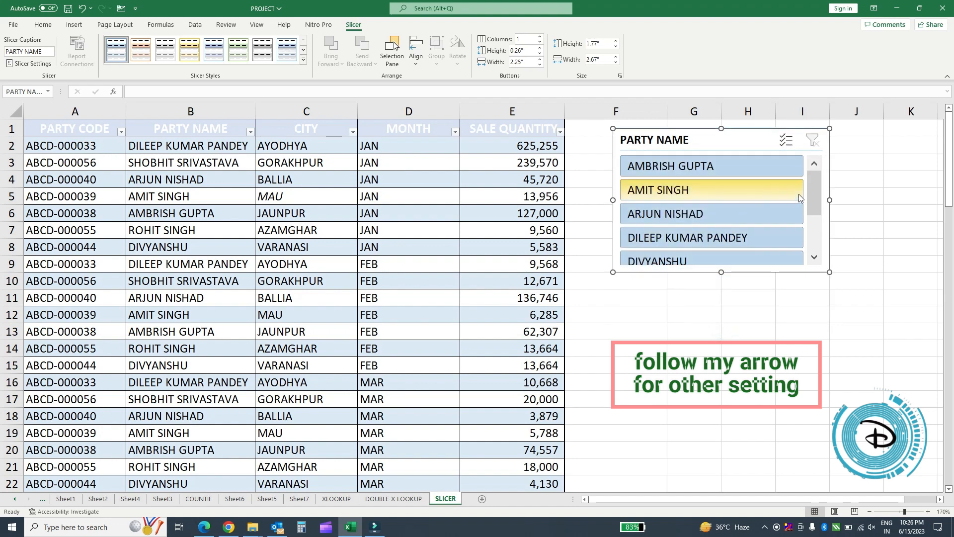
Filter the table to the third party listed in the PARTY NAME slicer.
{"action": "mouse_move", "coordinate": [809, 186]}
{"action": "left_mouse_down"}
{"action": "mouse_move", "coordinate": [815, 232]}
{"action": "mouse_move", "coordinate": [814, 185]}
{"action": "left_mouse_up"}
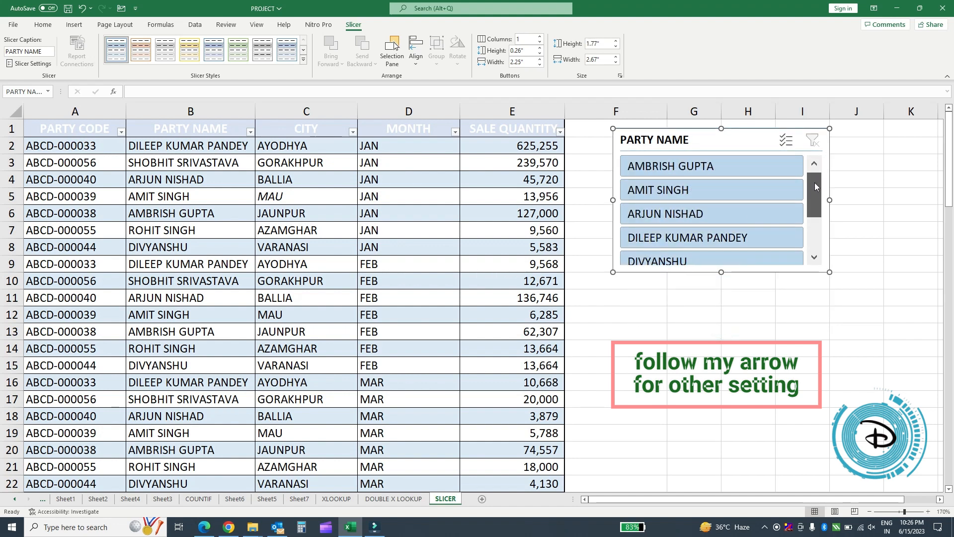
{"action": "left_click", "coordinate": [719, 208]}
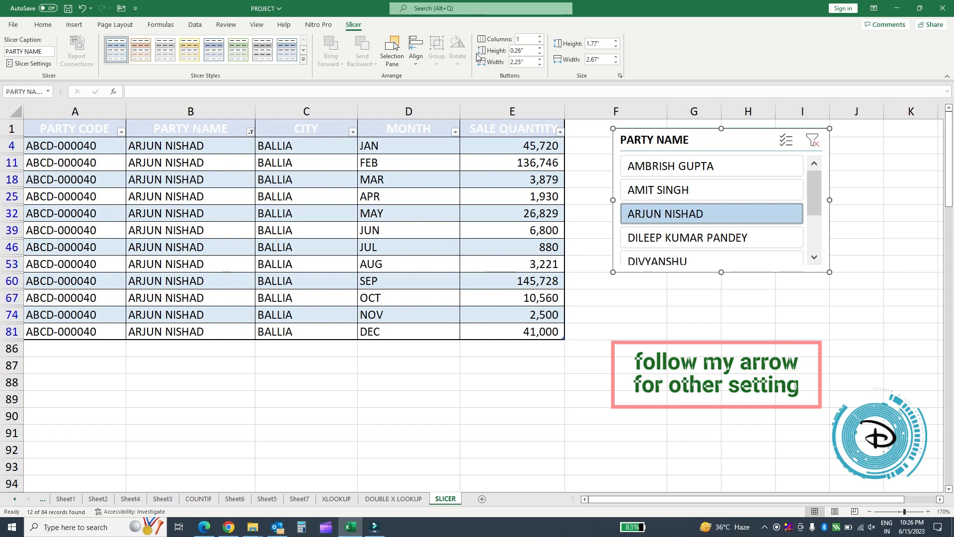
Set the slicer's overall height to 1.8" and its width to 2.6".
{"action": "left_click", "coordinate": [616, 40]}
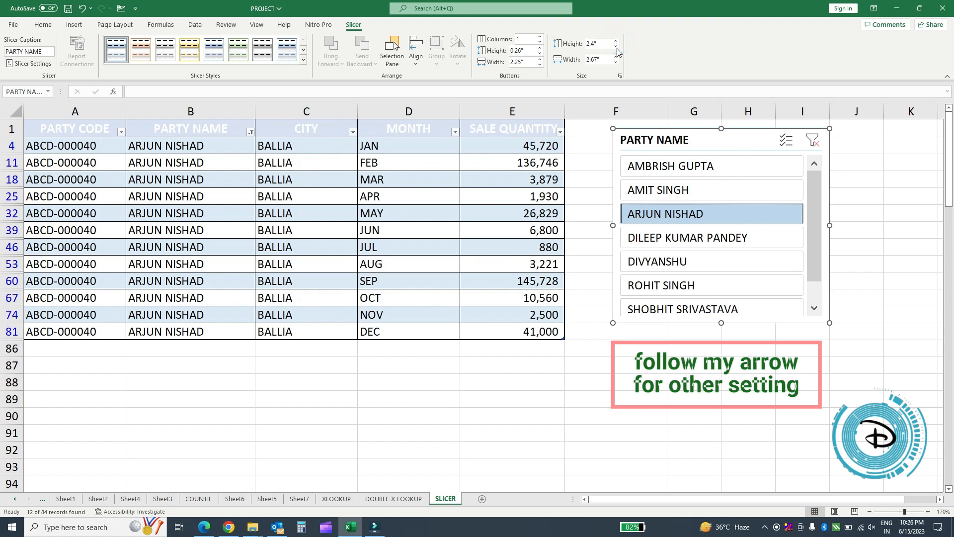
{"action": "left_click", "coordinate": [616, 46]}
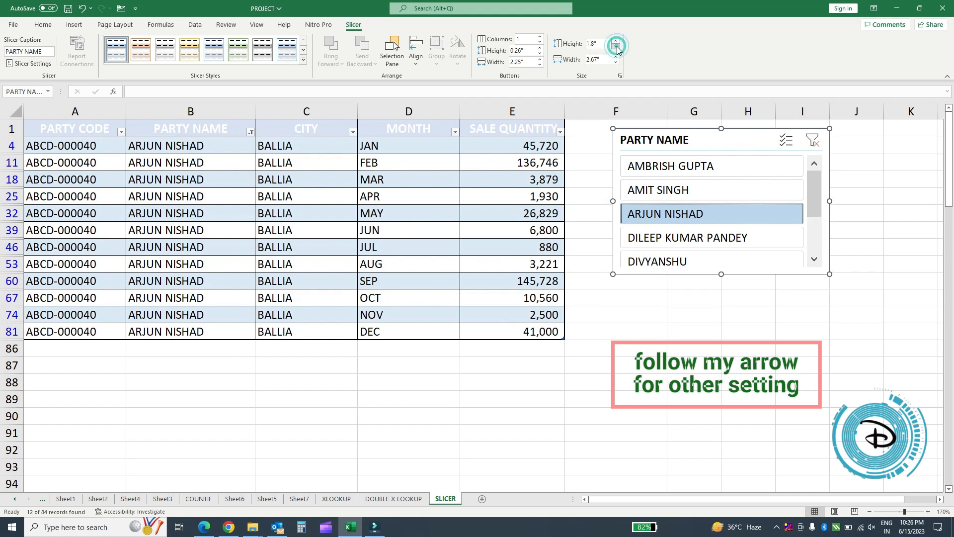
{"action": "left_click", "coordinate": [618, 58]}
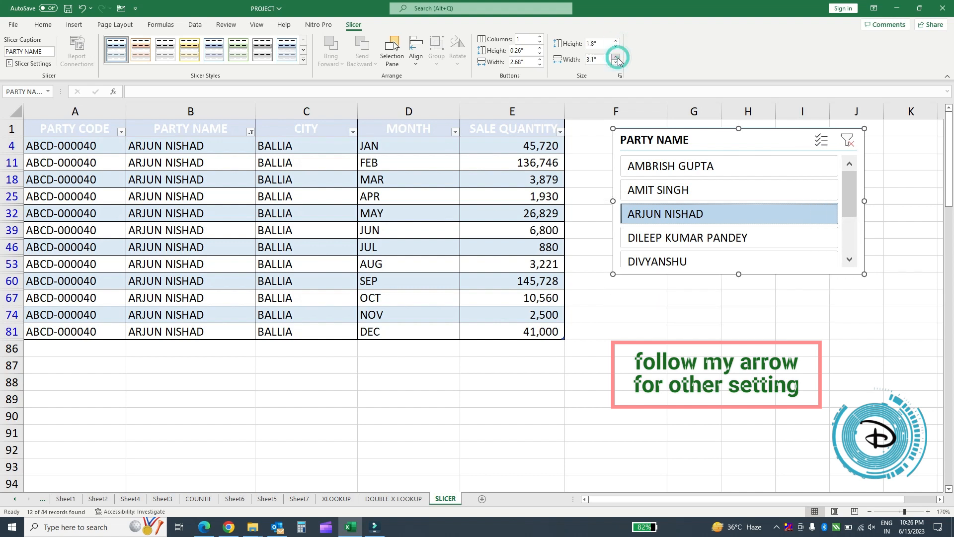
{"action": "left_click", "coordinate": [617, 62]}
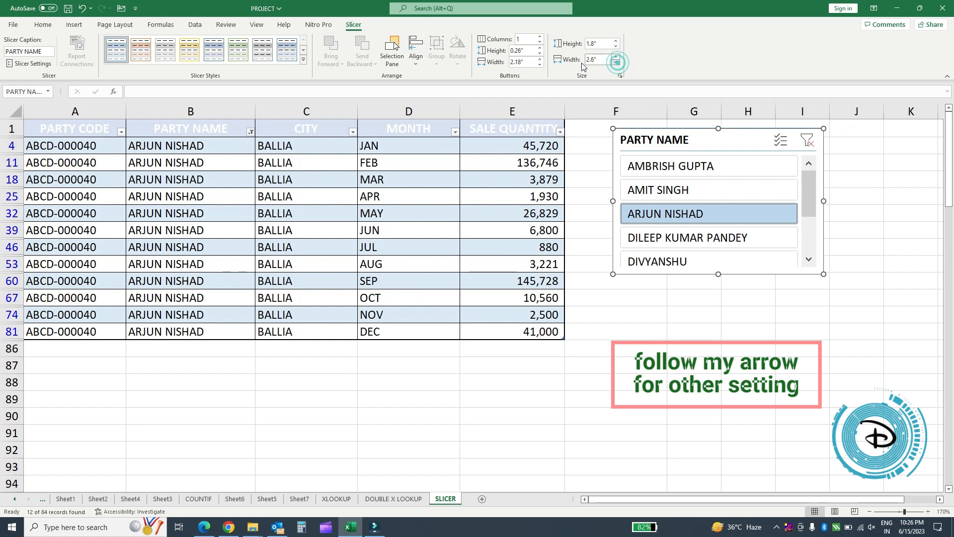
Try slicer button heights of 0.3" and 0.1", and set the height to 0.3".
{"action": "left_click", "coordinate": [540, 48]}
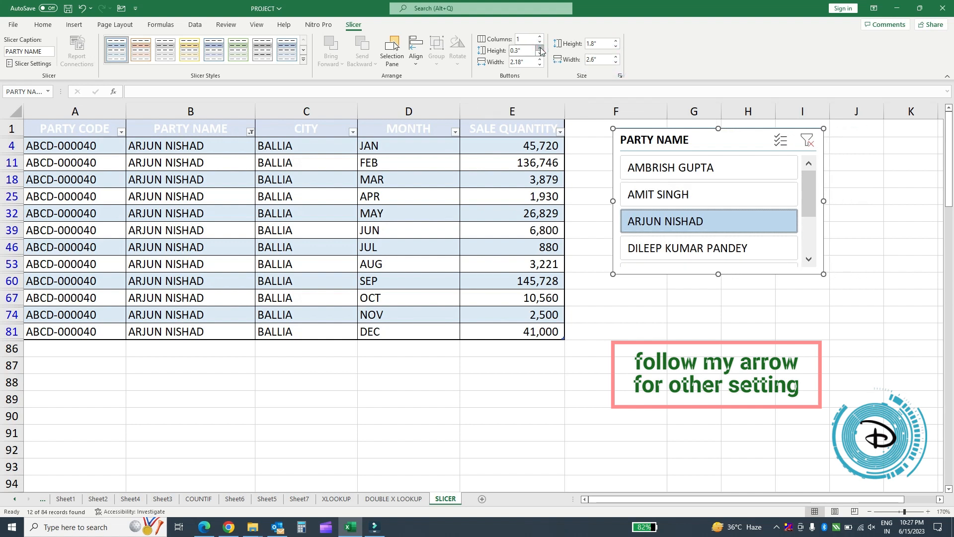
{"action": "left_click", "coordinate": [540, 53]}
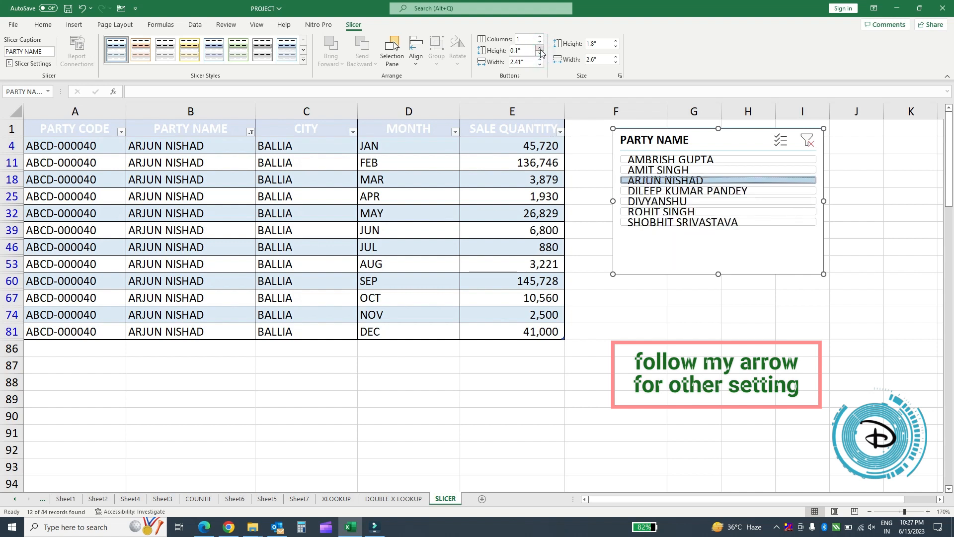
{"action": "left_click", "coordinate": [540, 48]}
{"action": "left_click", "coordinate": [540, 48]}
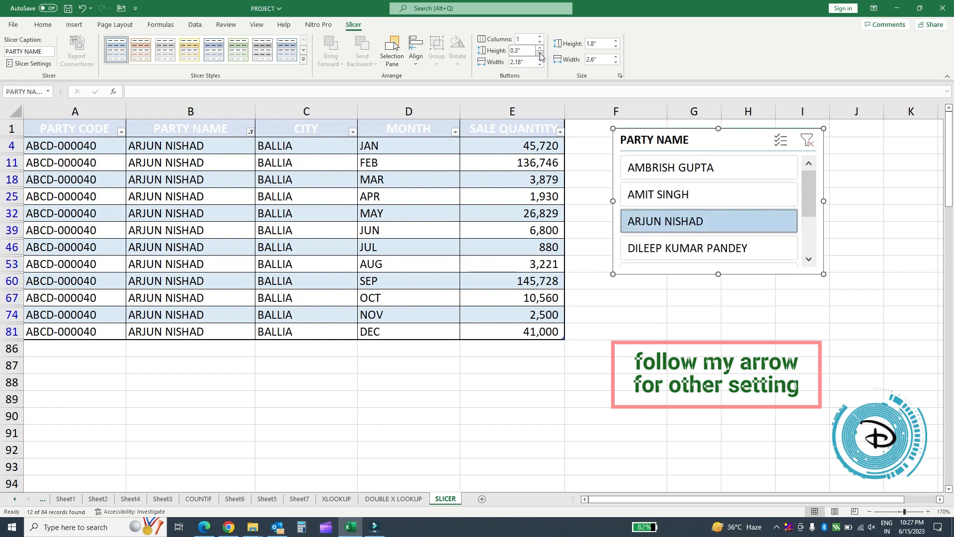
Set the PARTY NAME slicer's button height to 0.2" and its button width to 1.8".
{"action": "left_click", "coordinate": [540, 53]}
{"action": "left_click", "coordinate": [540, 59]}
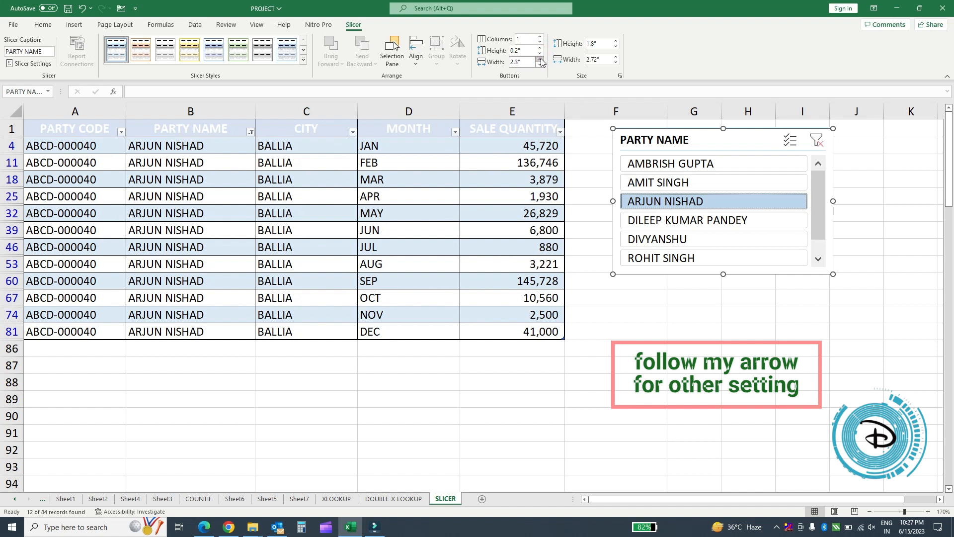
{"action": "left_click", "coordinate": [541, 60]}
{"action": "left_click", "coordinate": [540, 60]}
{"action": "left_click", "coordinate": [541, 65]}
{"action": "left_click", "coordinate": [540, 65]}
{"action": "left_click", "coordinate": [541, 64]}
{"action": "left_click", "coordinate": [540, 64]}
{"action": "left_click", "coordinate": [541, 64]}
{"action": "left_click", "coordinate": [540, 64]}
{"action": "left_click", "coordinate": [541, 64]}
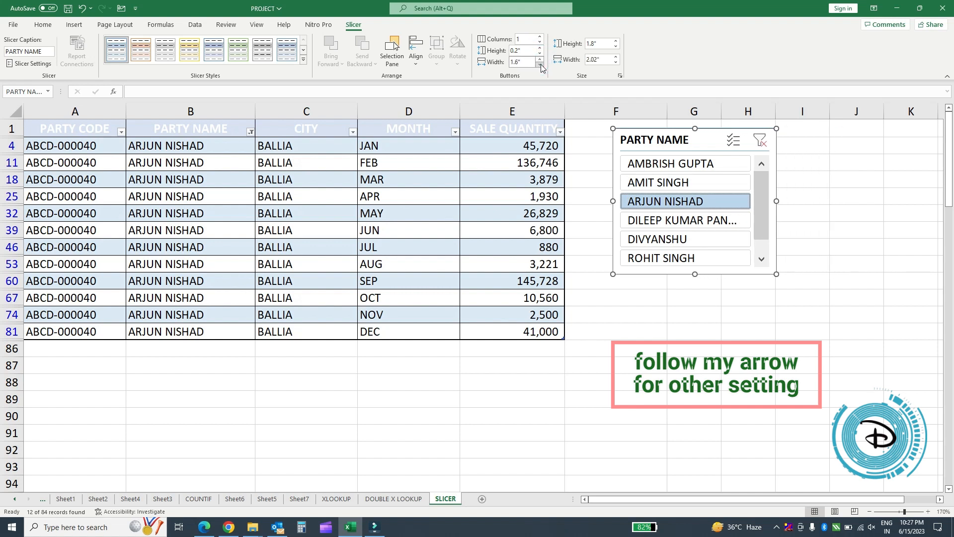
{"action": "left_click", "coordinate": [540, 64]}
{"action": "left_click", "coordinate": [540, 64]}
{"action": "left_click", "coordinate": [540, 64]}
{"action": "left_click", "coordinate": [540, 64]}
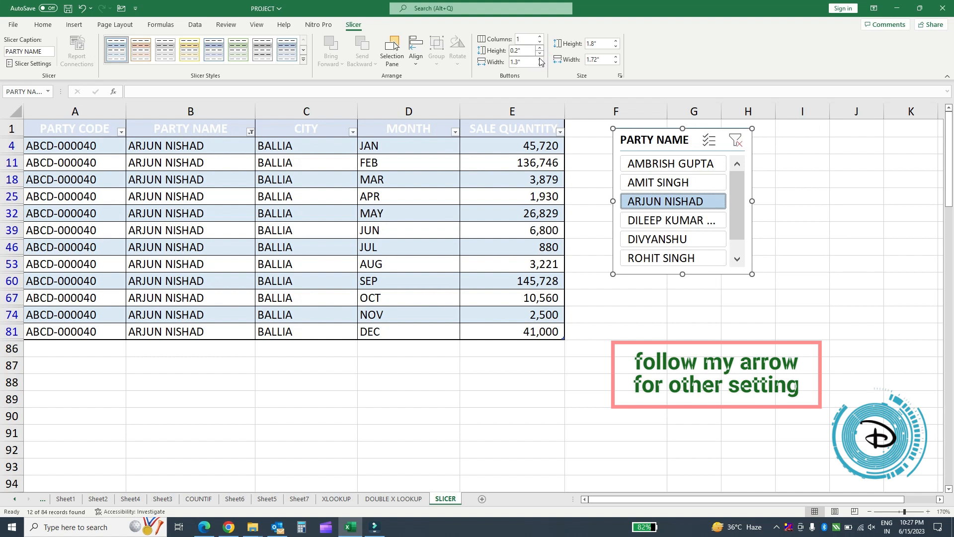
{"action": "left_click", "coordinate": [540, 59]}
{"action": "left_click", "coordinate": [540, 60]}
{"action": "left_click", "coordinate": [540, 59]}
{"action": "left_click", "coordinate": [540, 59]}
{"action": "left_click", "coordinate": [540, 59]}
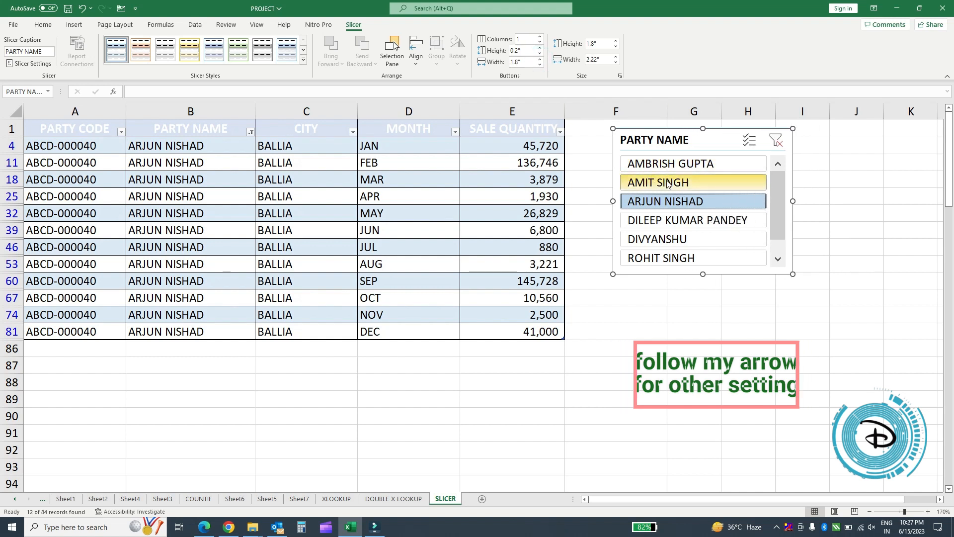
Filter the table to the first party listed in the PARTY NAME slicer, and clear the slicer's filter.
{"action": "left_click", "coordinate": [541, 181]}
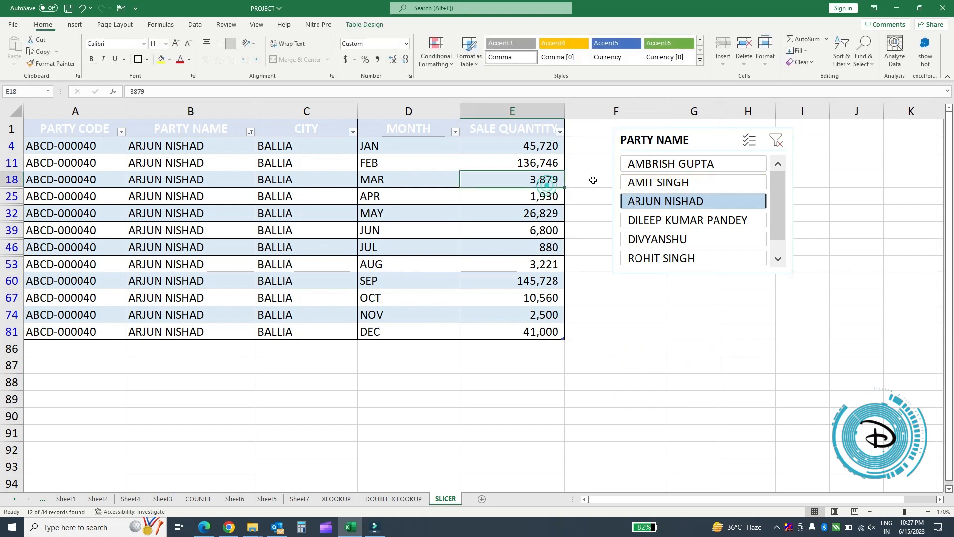
{"action": "left_click", "coordinate": [657, 169]}
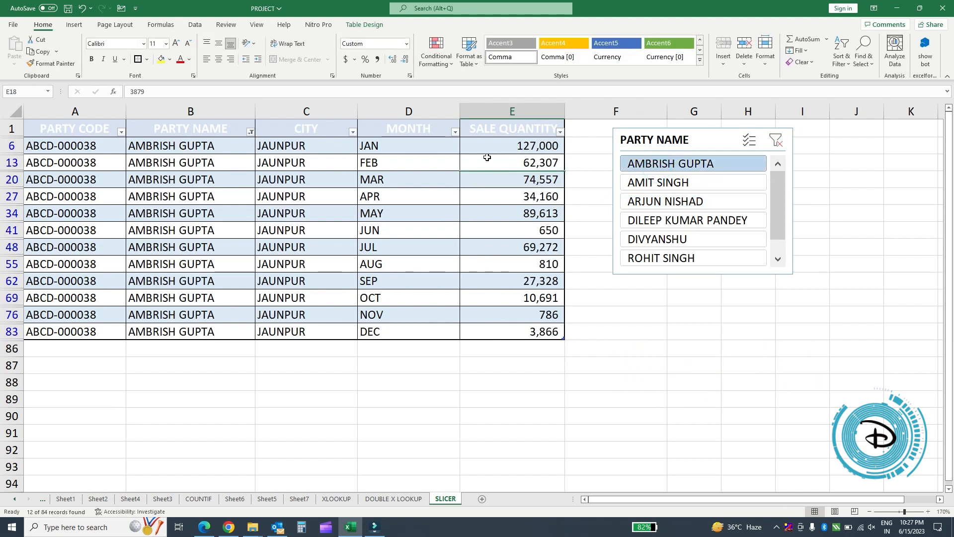
{"action": "left_click", "coordinate": [774, 142]}
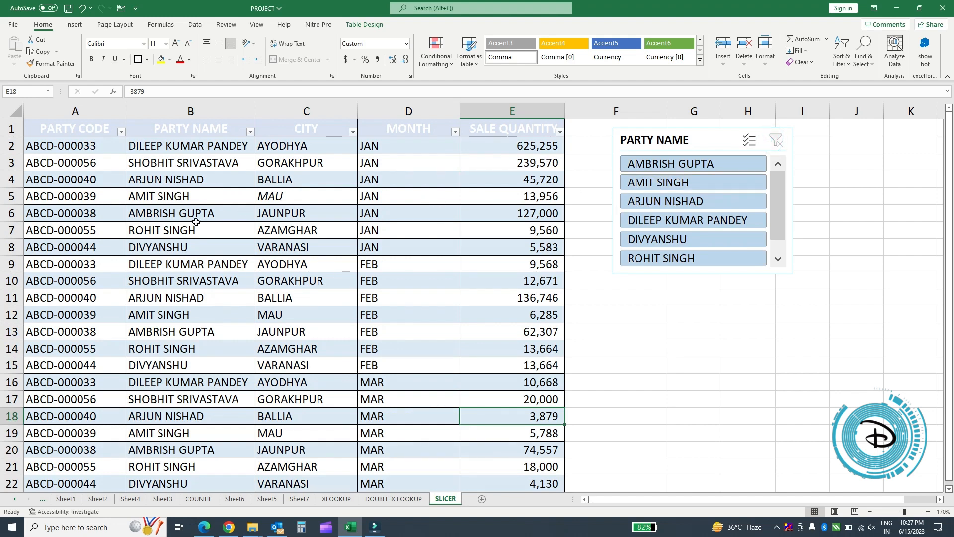
Apply the Facet theme to the workbook and move the slicer off the SALE QUANTITY column into columns F to H.
{"action": "left_click", "coordinate": [75, 26]}
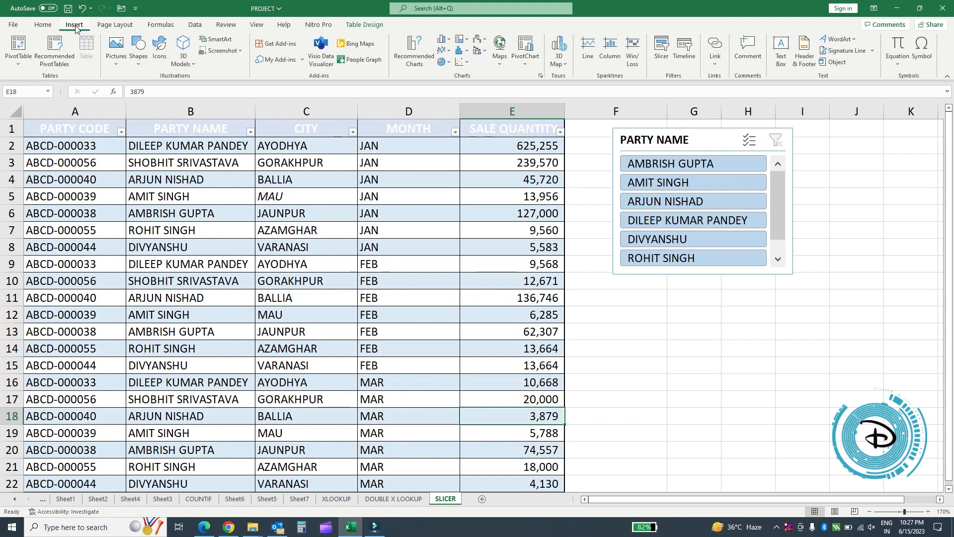
{"action": "left_click", "coordinate": [111, 25]}
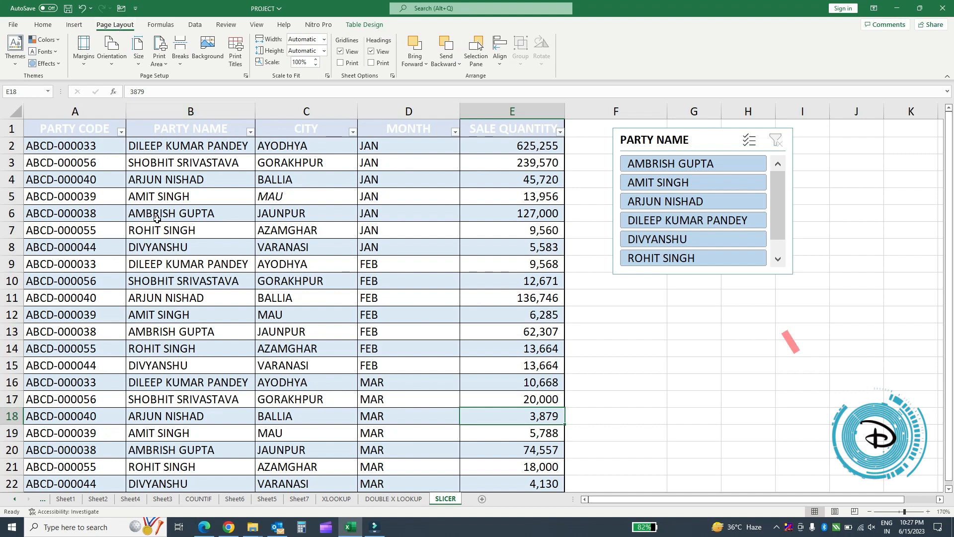
{"action": "left_click", "coordinate": [20, 68]}
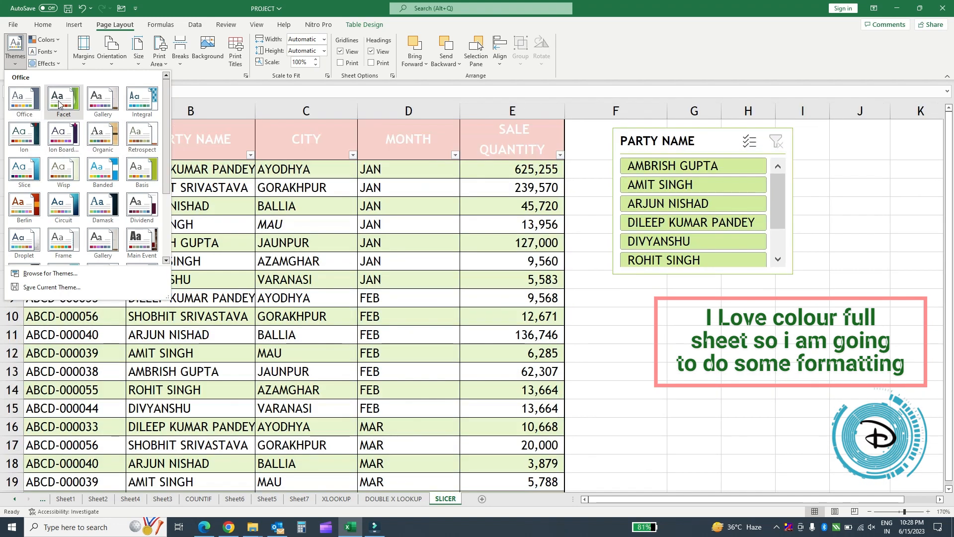
{"action": "left_click", "coordinate": [58, 100]}
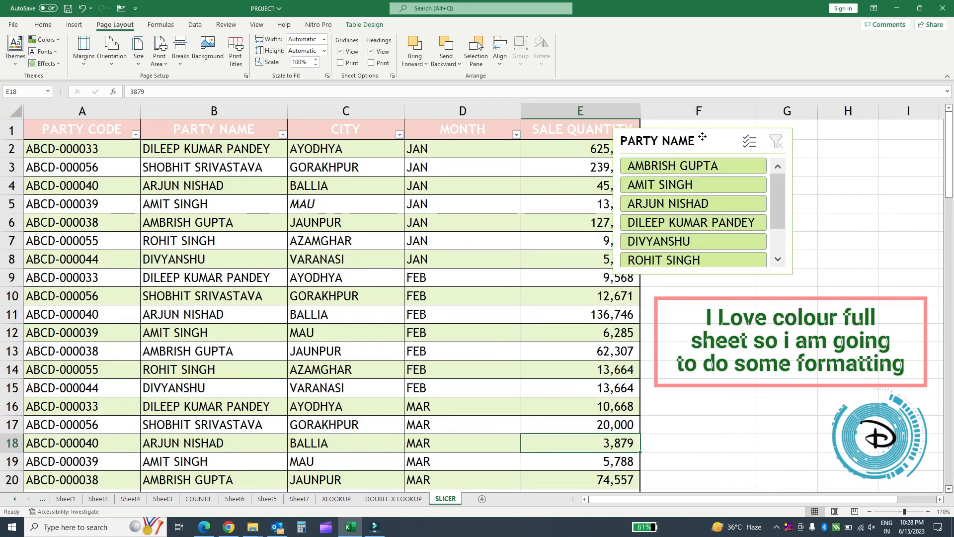
{"action": "left_click_drag", "start_coordinate": [702, 136], "coordinate": [758, 132]}
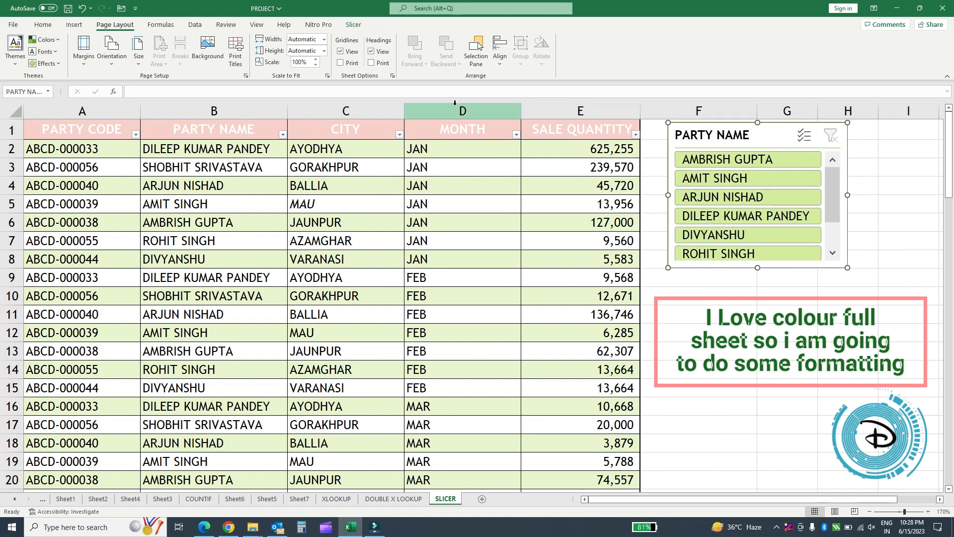
Browse the theme colors and effects, and set the theme fonts to Franklin Gothic.
{"action": "left_click", "coordinate": [55, 39]}
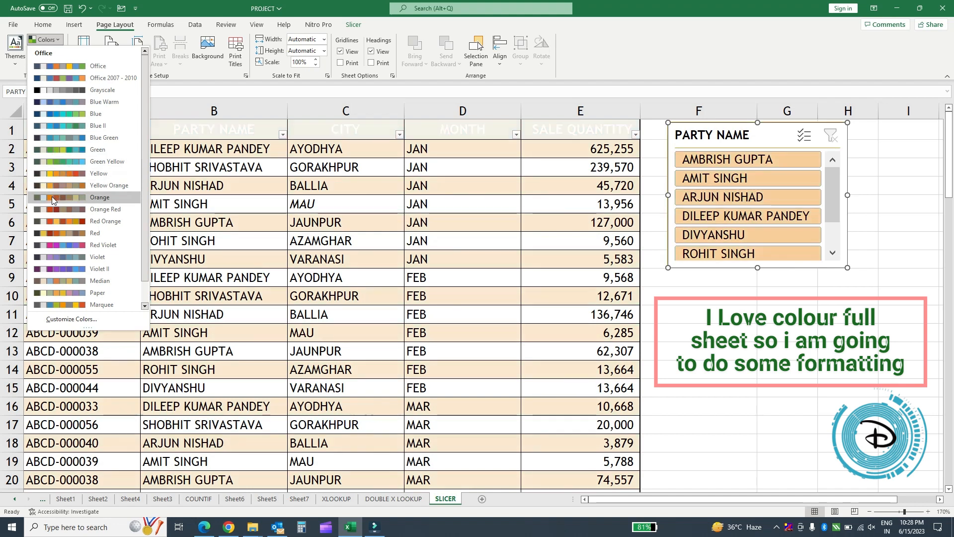
{"action": "left_click", "coordinate": [56, 40]}
{"action": "left_click", "coordinate": [54, 52]}
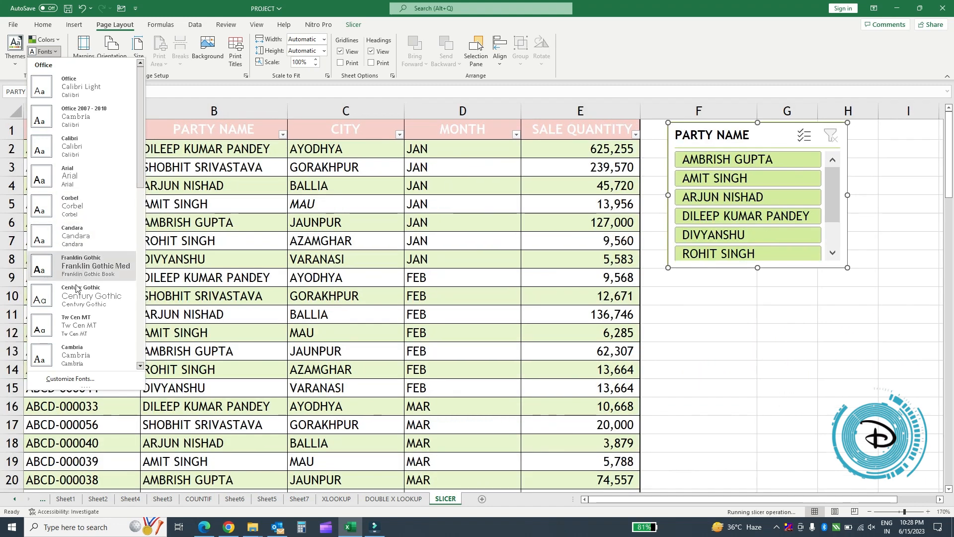
{"action": "left_click", "coordinate": [90, 259]}
{"action": "left_click", "coordinate": [58, 64]}
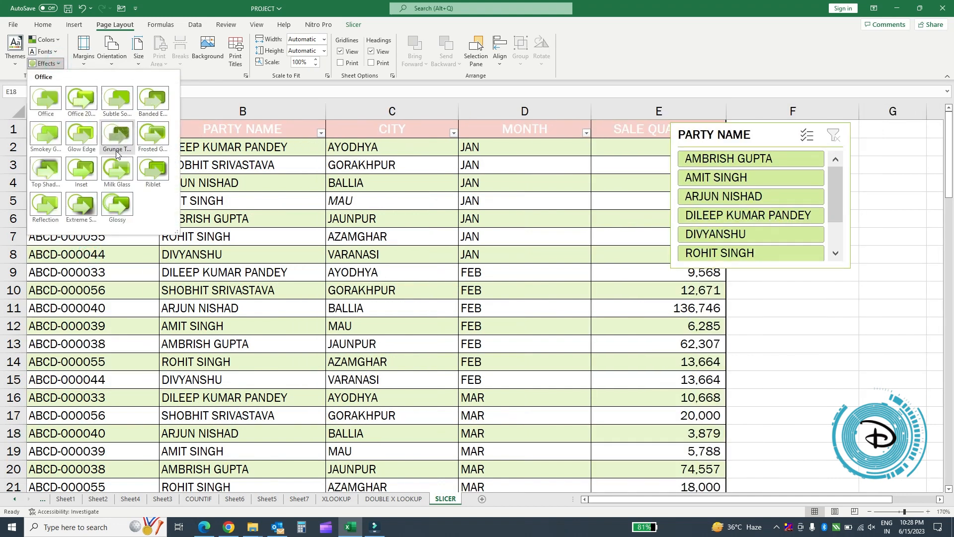
{"action": "left_click", "coordinate": [194, 94]}
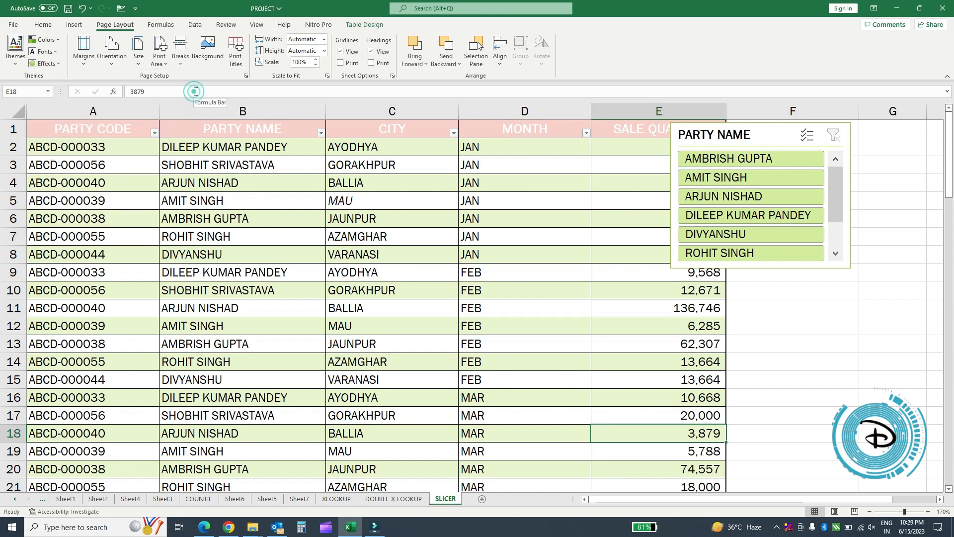
Insert the black D logo picture from the THUMBNAIL folder as the sheet background.
{"action": "left_click", "coordinate": [208, 55]}
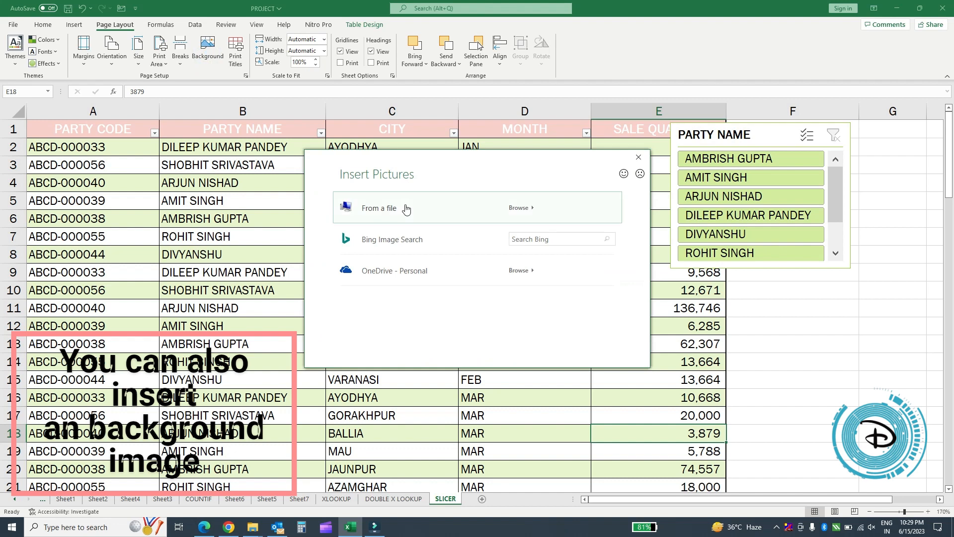
{"action": "left_click", "coordinate": [406, 210]}
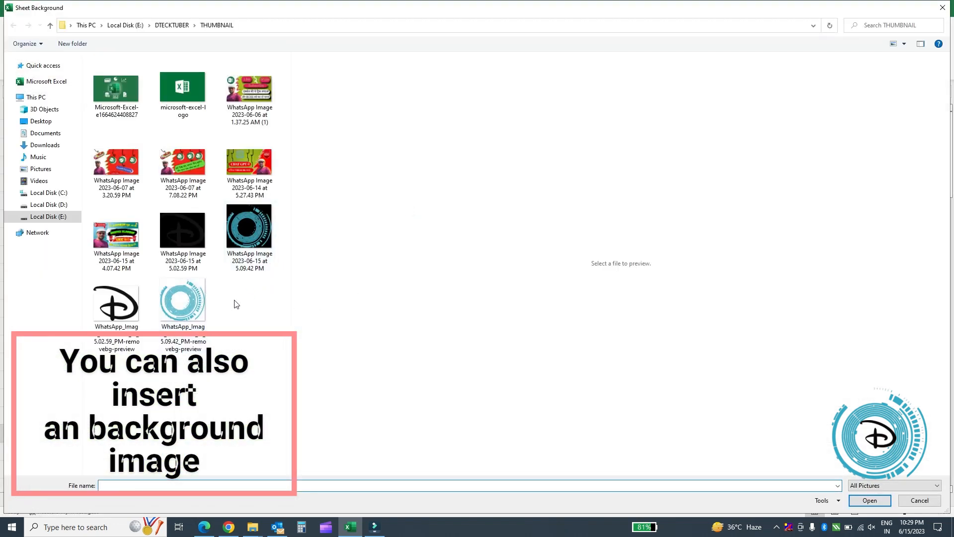
{"action": "double_click", "coordinate": [116, 303]}
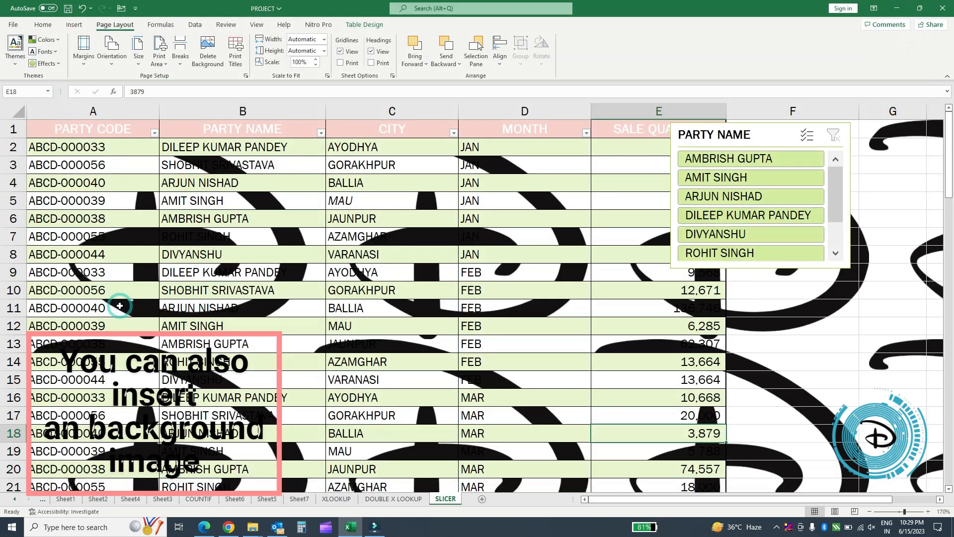
Check the background picture down to the table's last rows and delete it from the sheet.
{"action": "scroll", "coordinate": [413, 307], "scroll_direction": "down", "scroll_amount": 20}
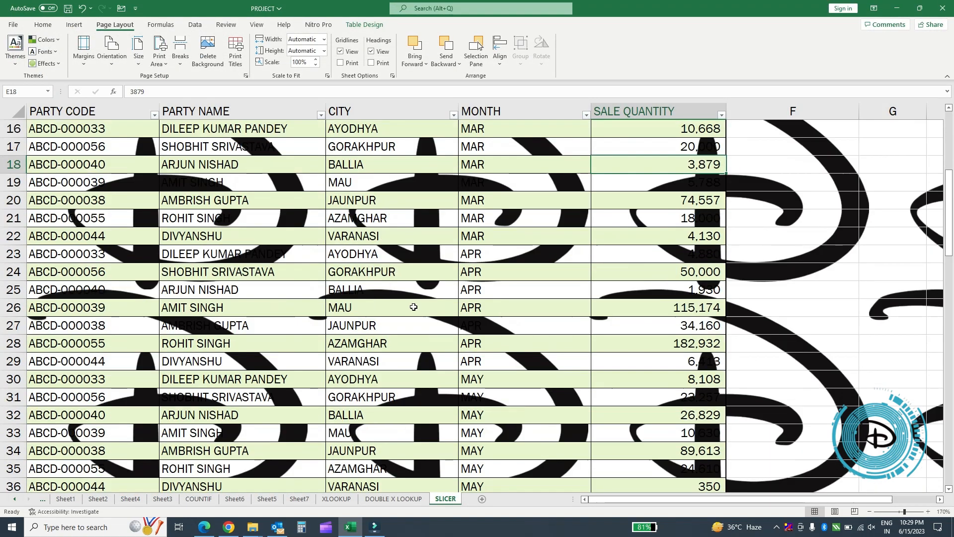
{"action": "scroll", "coordinate": [413, 306], "scroll_direction": "down", "scroll_amount": 11}
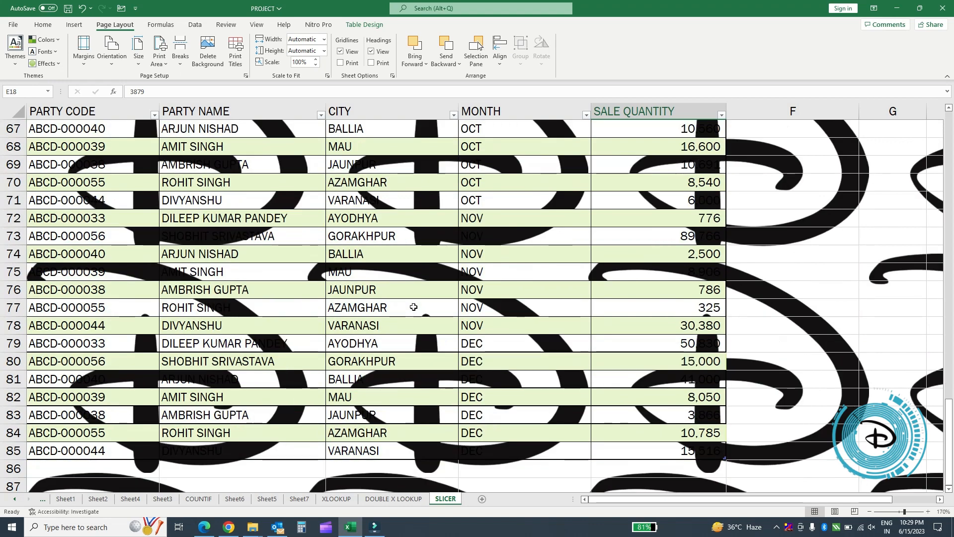
{"action": "scroll", "coordinate": [412, 307], "scroll_direction": "up", "scroll_amount": 20}
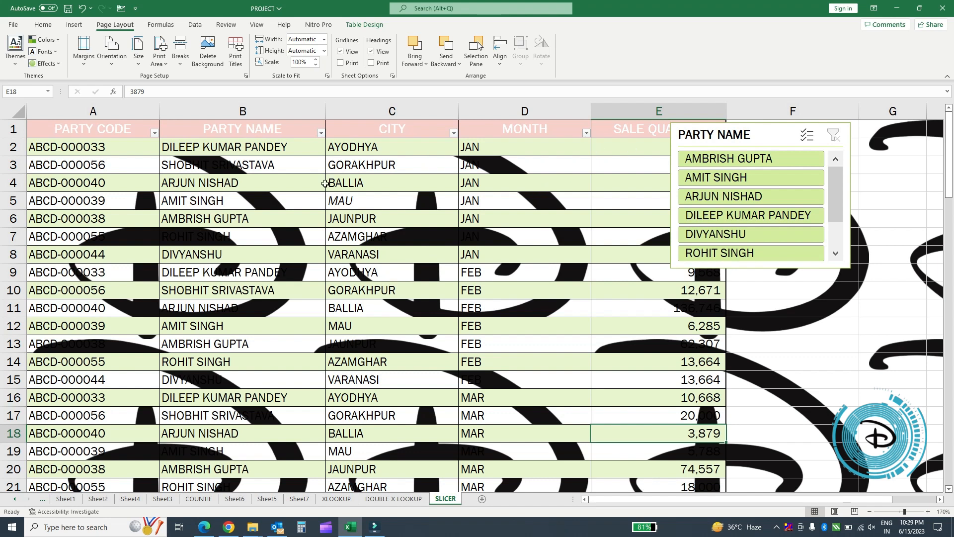
{"action": "left_click", "coordinate": [207, 52]}
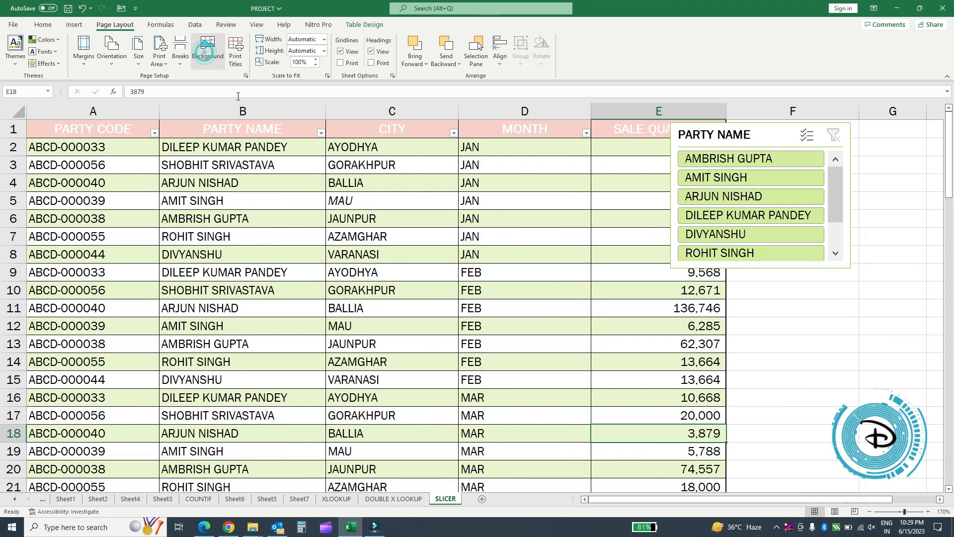